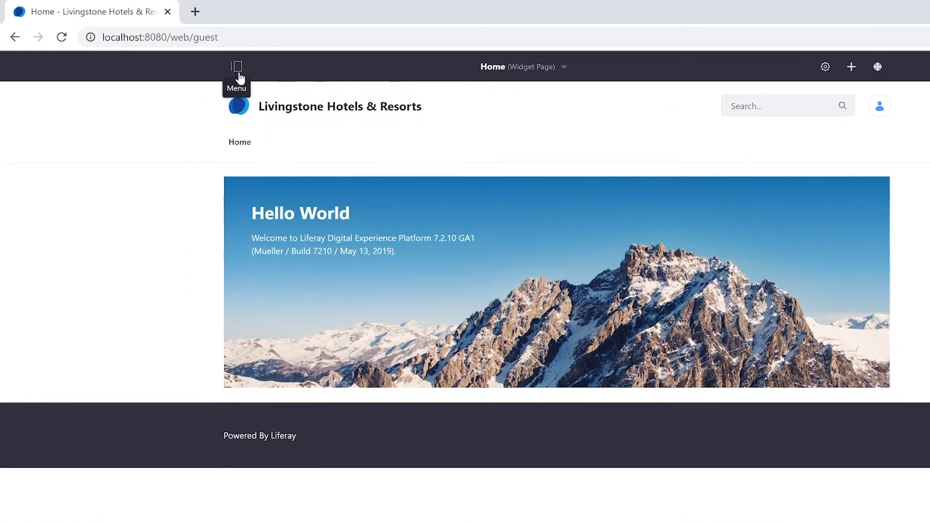
- Go to Site Builder's Pages list and bring up the Welcome Page's actions
click(202, 61)
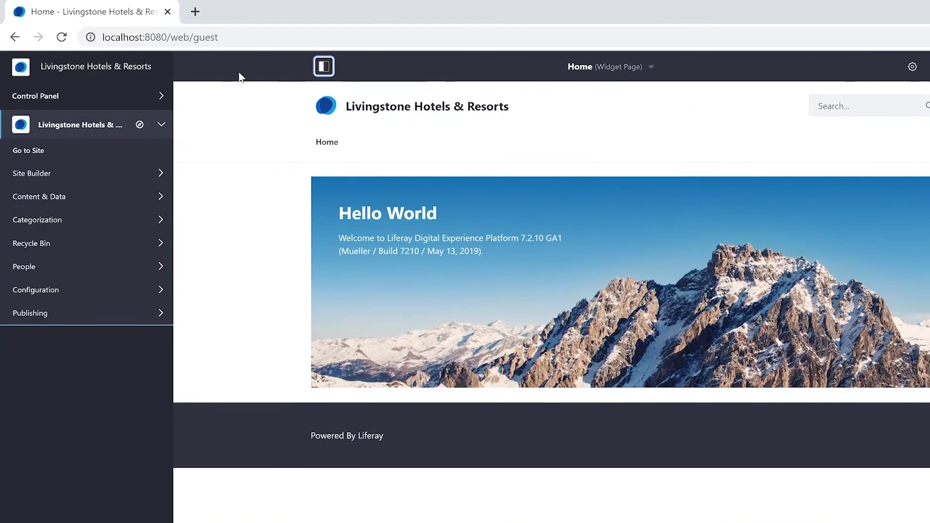
click(71, 177)
click(62, 202)
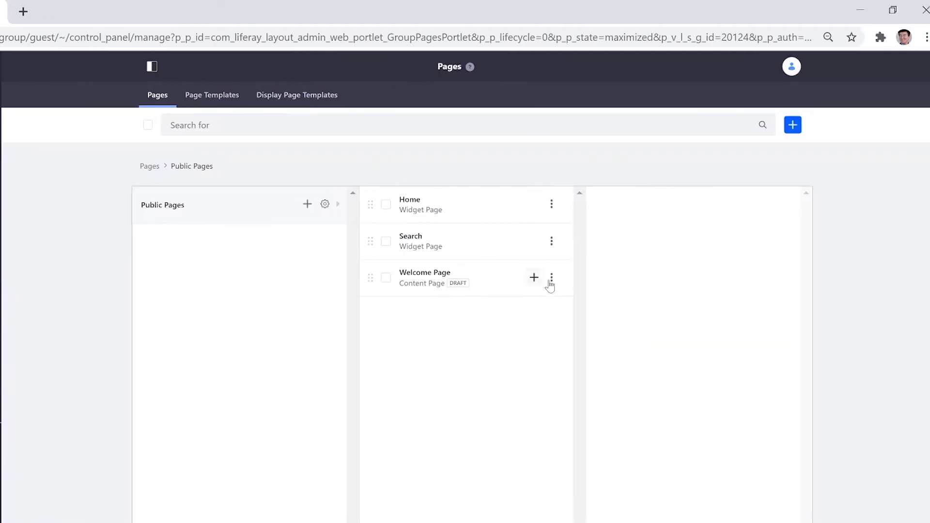
click(539, 278)
- Edit the Welcome Page and drop the Highlights Center basic section onto its empty canvas
click(544, 323)
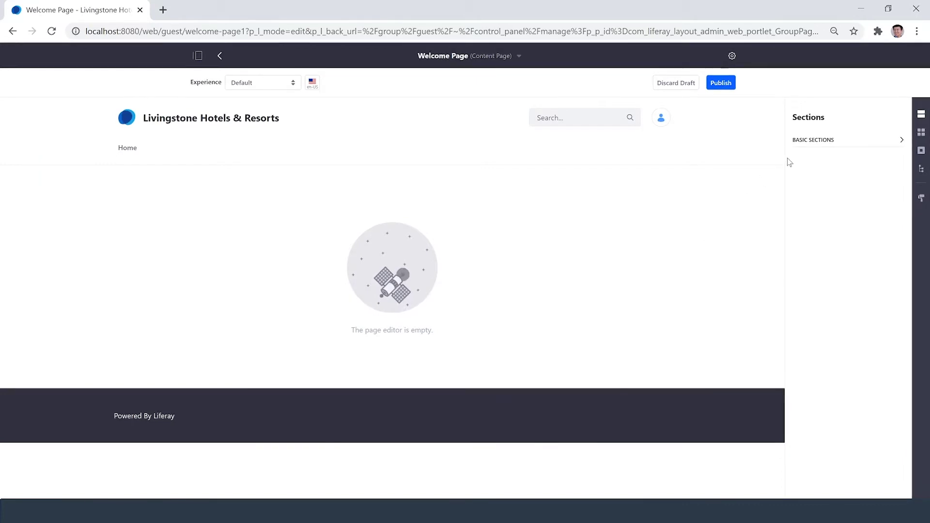
click(837, 147)
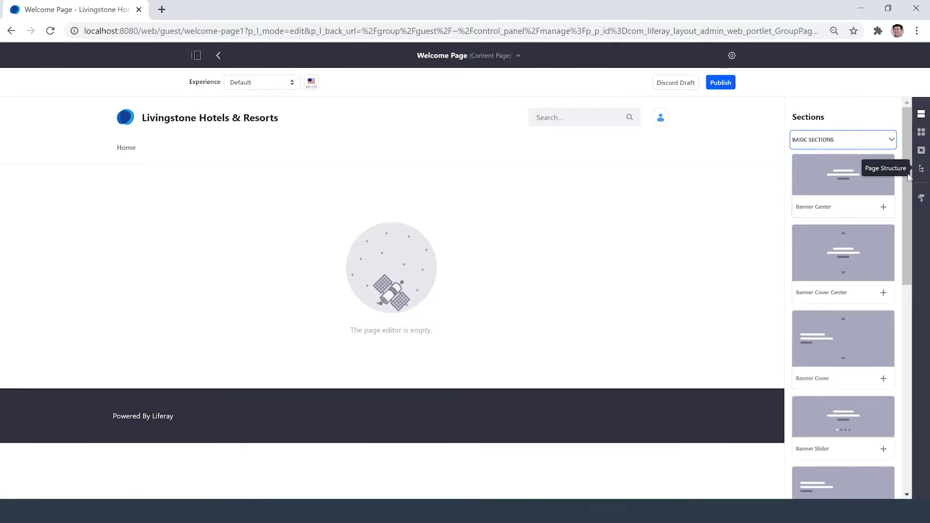
scroll(893, 354, down, 5)
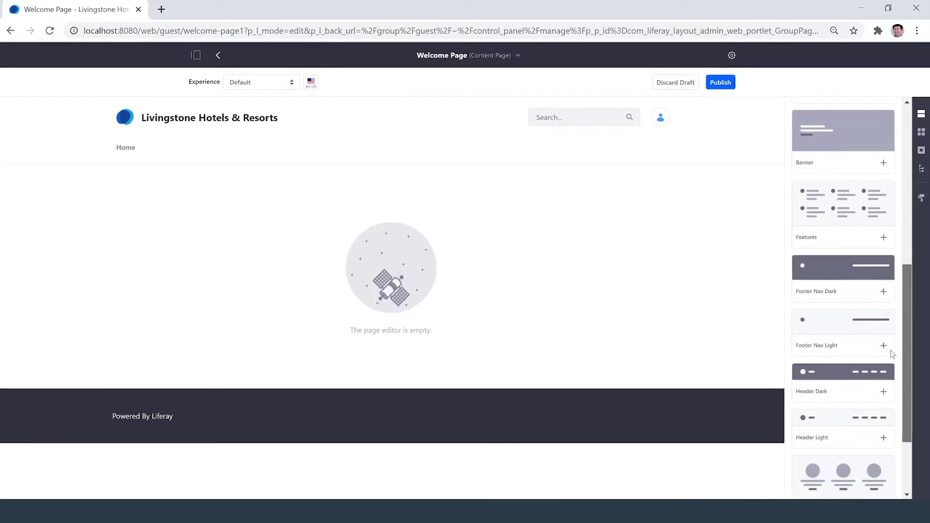
scroll(892, 353, down, 3)
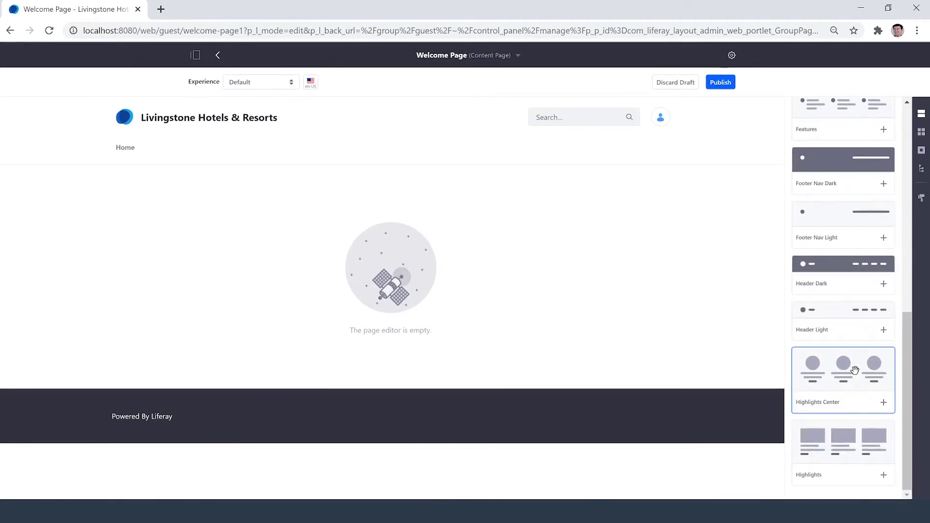
drag(855, 371, 317, 236)
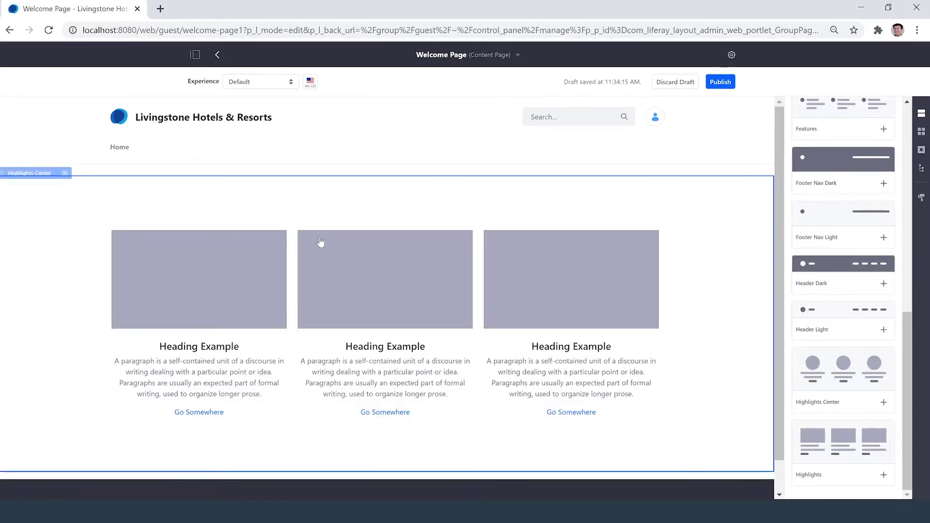
drag(908, 316, 892, 240)
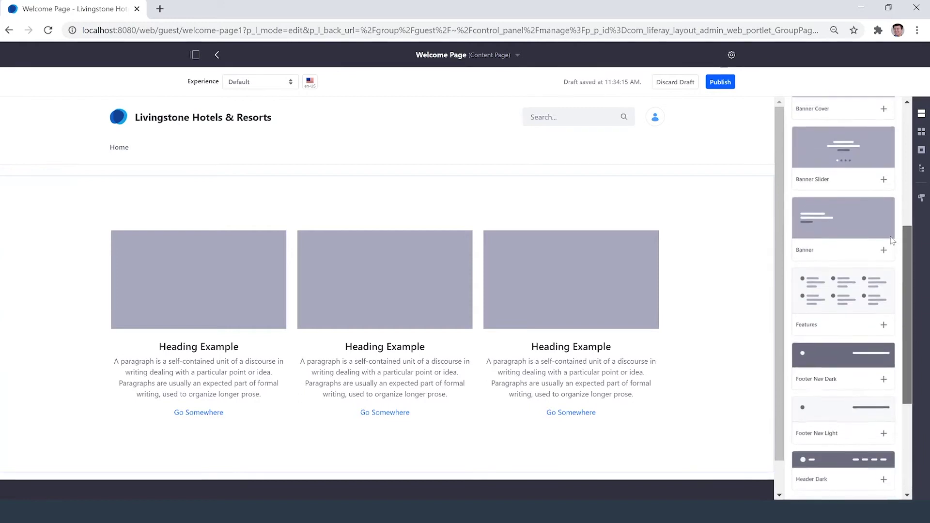
scroll(892, 241, up, 2)
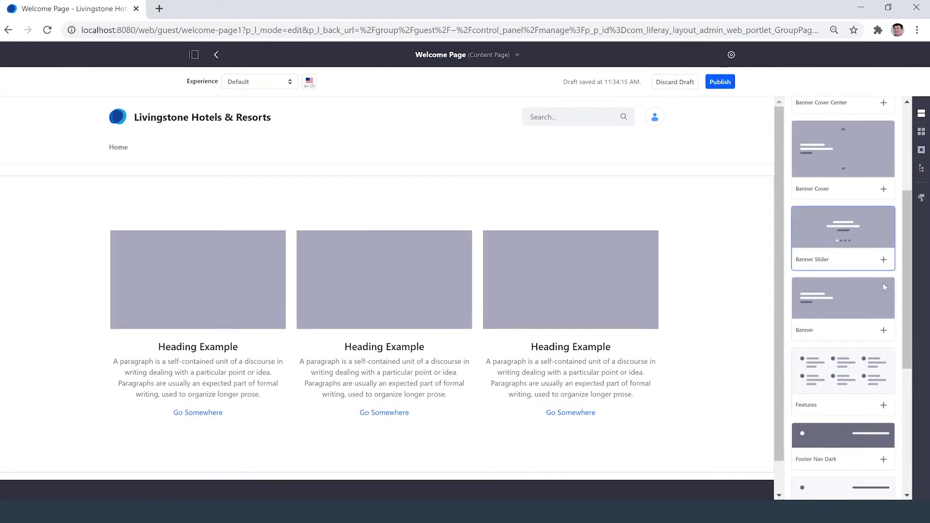
- Add a Banner section and move it above the Highlights Center cards
click(883, 331)
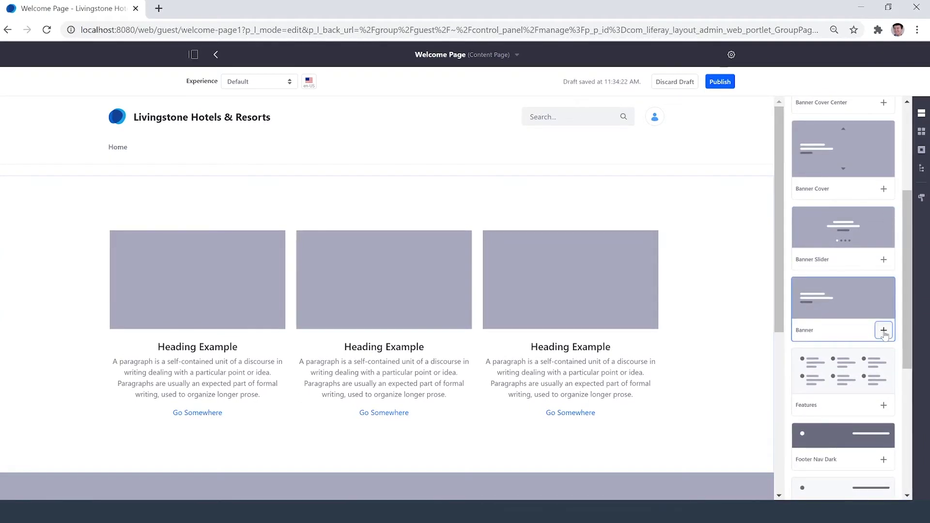
drag(778, 287, 779, 314)
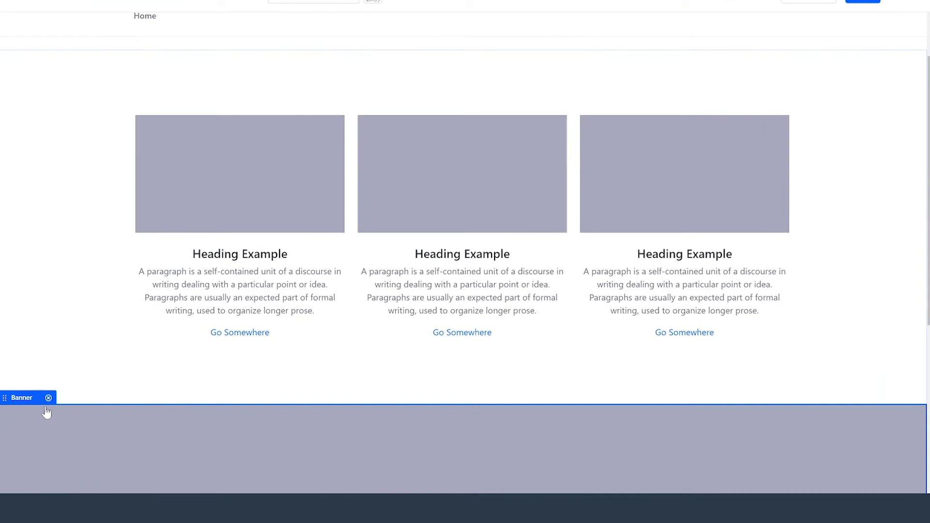
drag(31, 397, 103, 100)
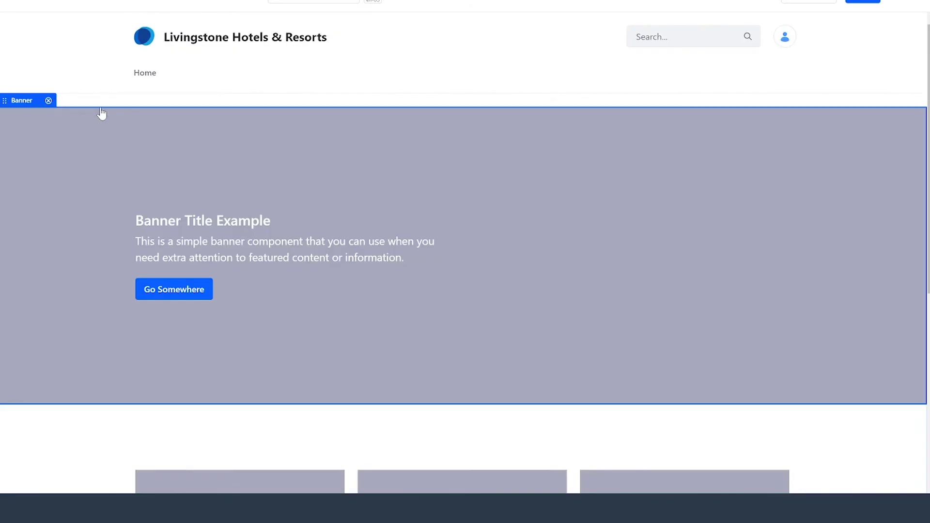
double_click(202, 221)
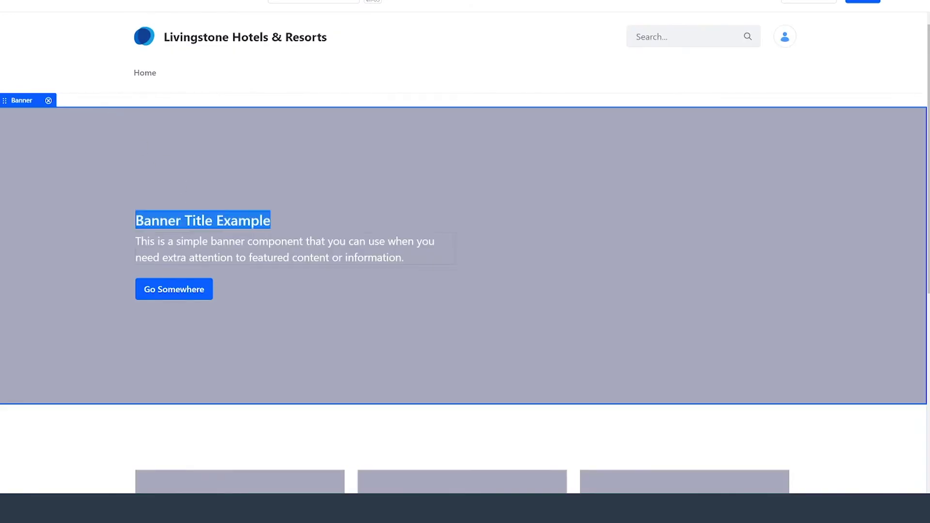
text(We)
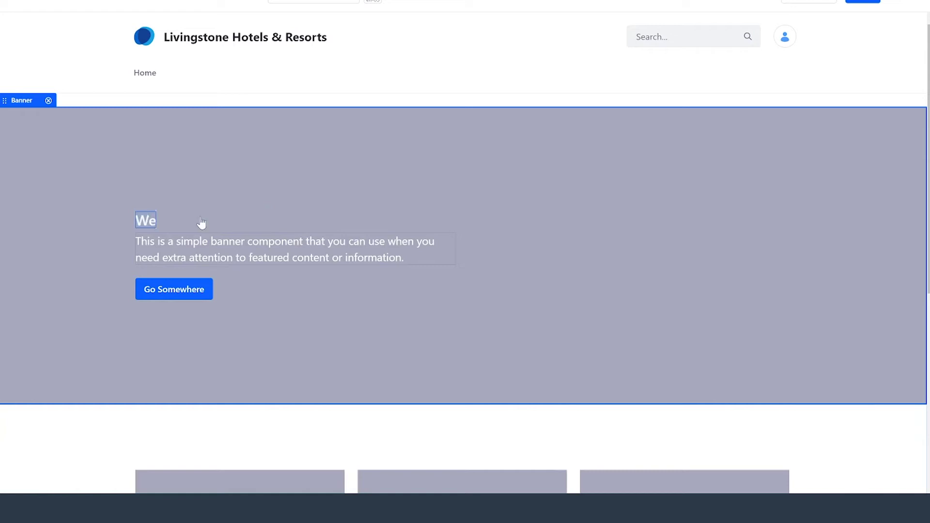
text(lcome to P)
text(aradise)
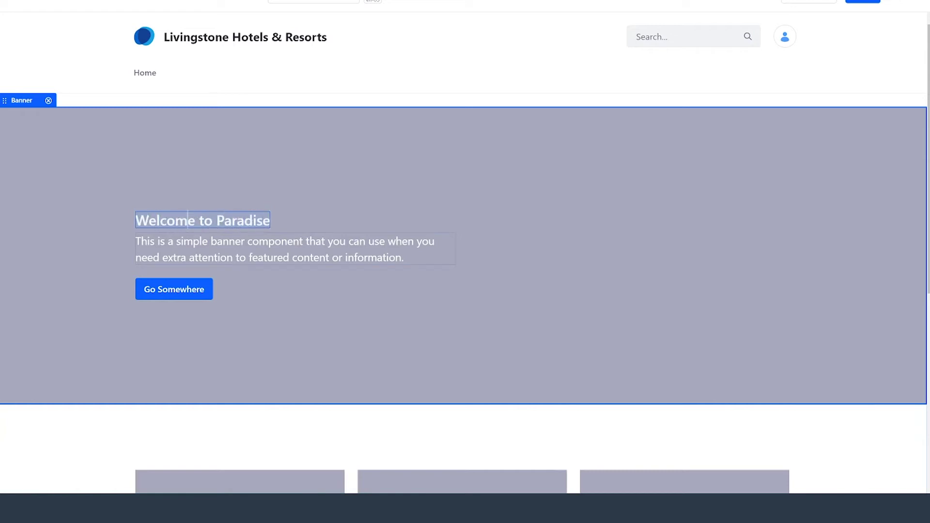
double_click(187, 221)
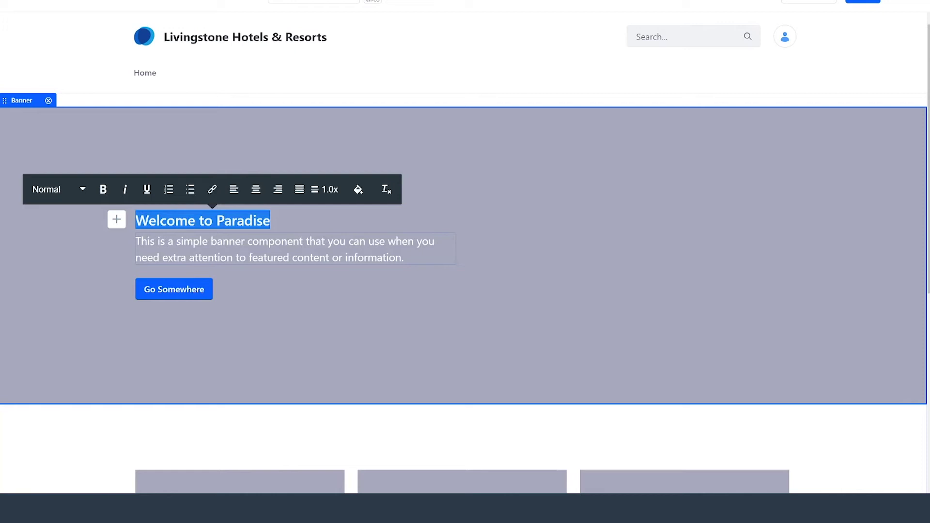
click(176, 291)
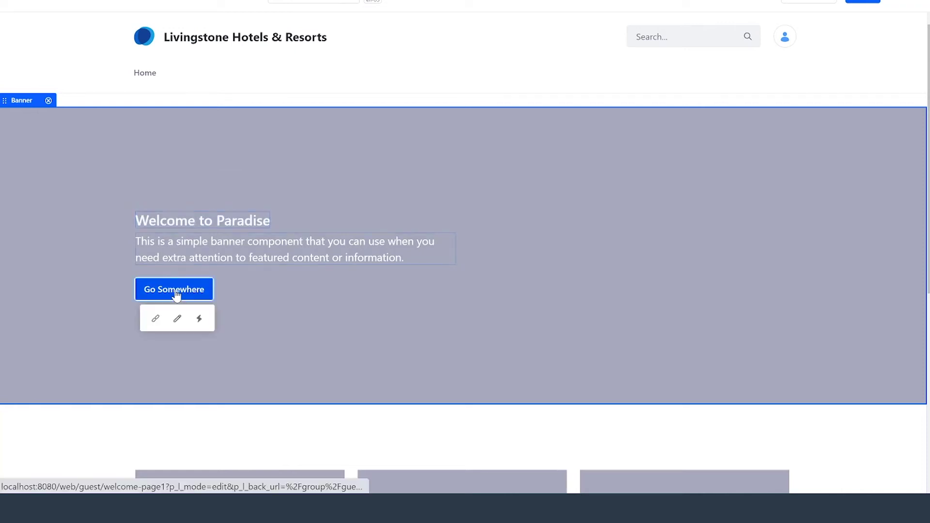
click(155, 320)
click(190, 407)
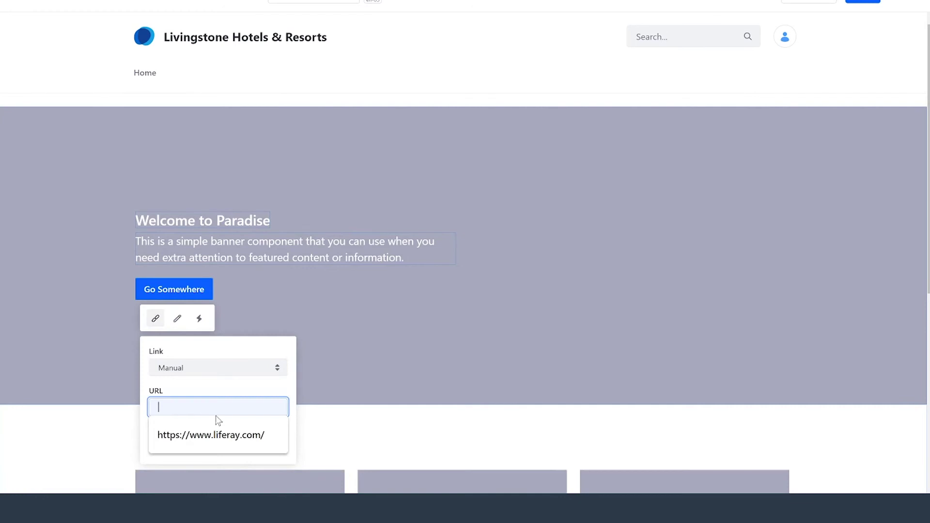
click(216, 436)
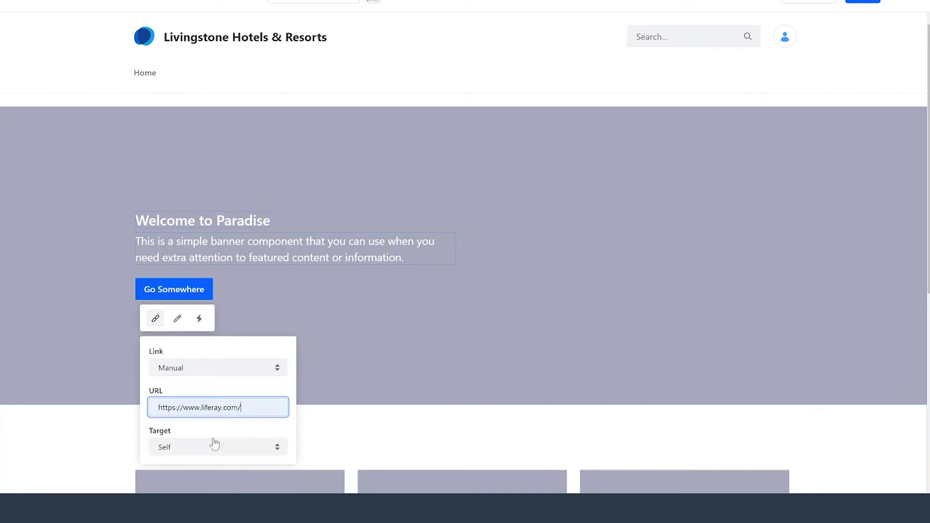
click(379, 398)
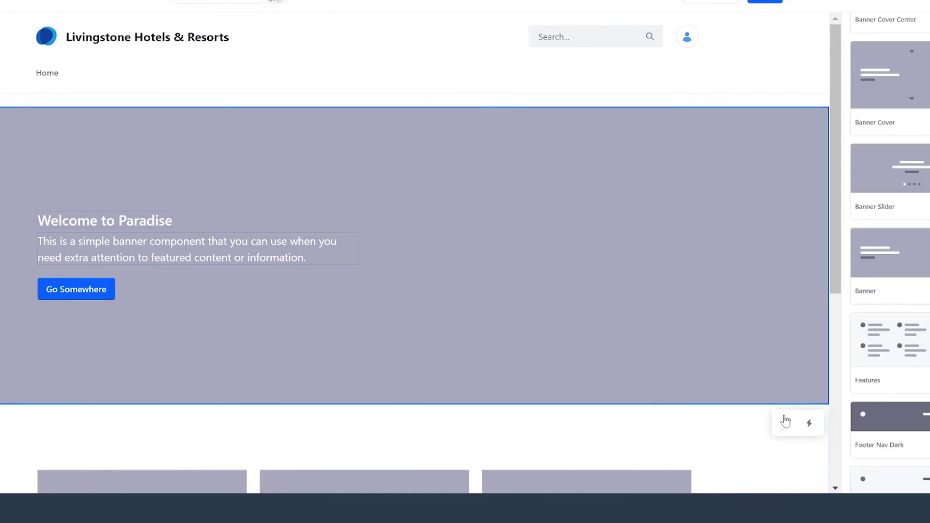
- Pick Waterfall.jpg from Documents and Media as the banner's background image
click(789, 426)
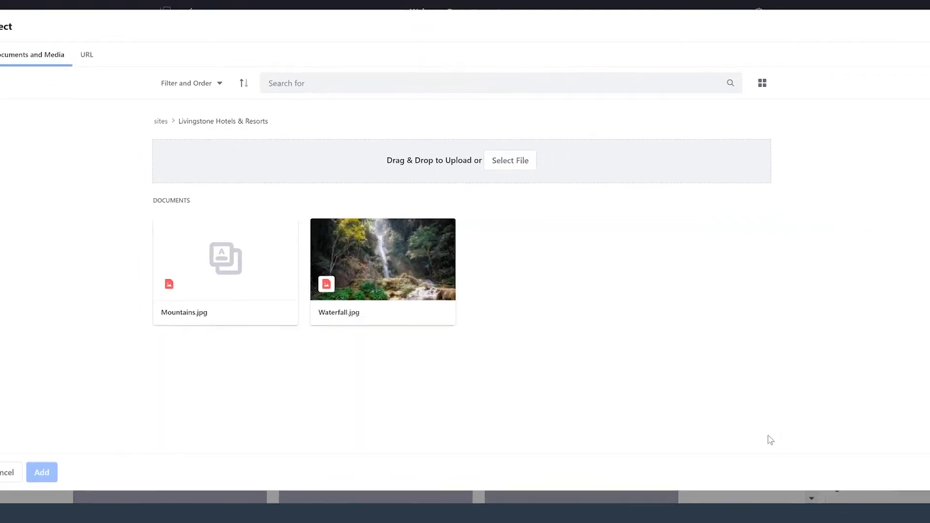
click(410, 277)
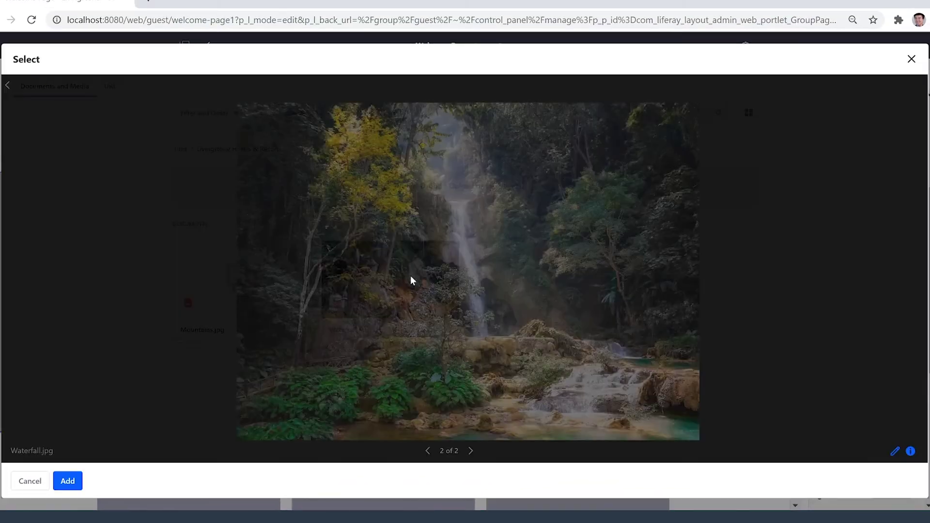
click(68, 482)
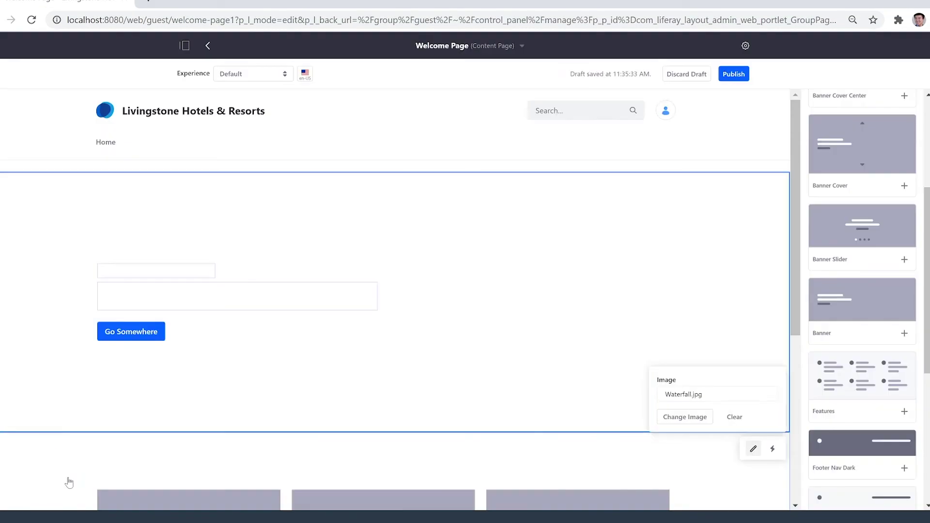